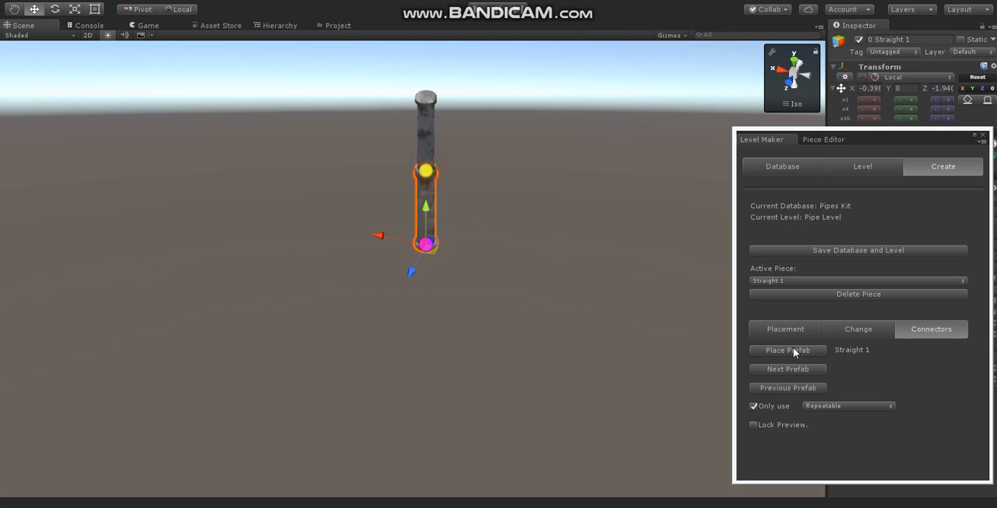
- Attach two Turn 90 pieces from the Turn category in a row to the upright Straight 1 pipe, forming a U-bend
{"action": "key", "text": "c"}
{"action": "key", "text": "n"}
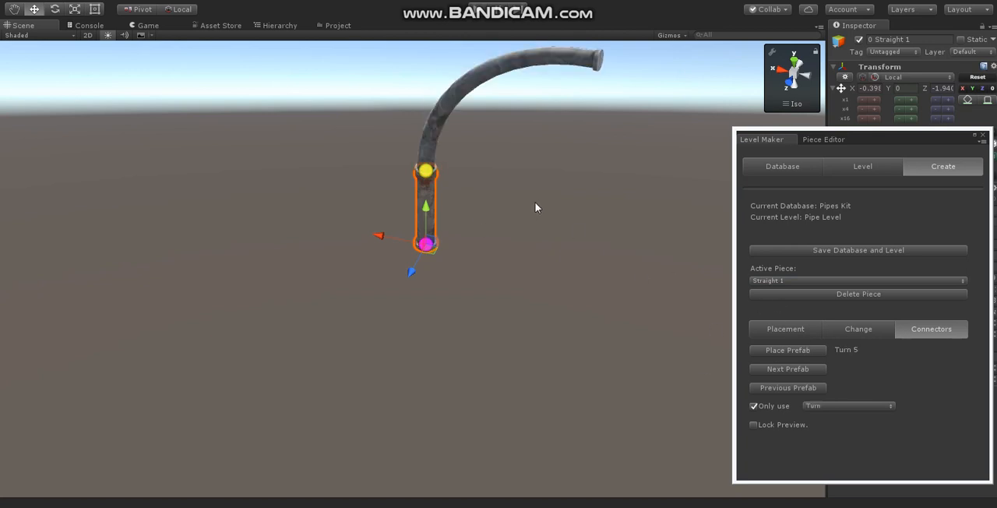
{"action": "key", "text": "r"}
{"action": "key", "text": "r"}
{"action": "key", "text": "r"}
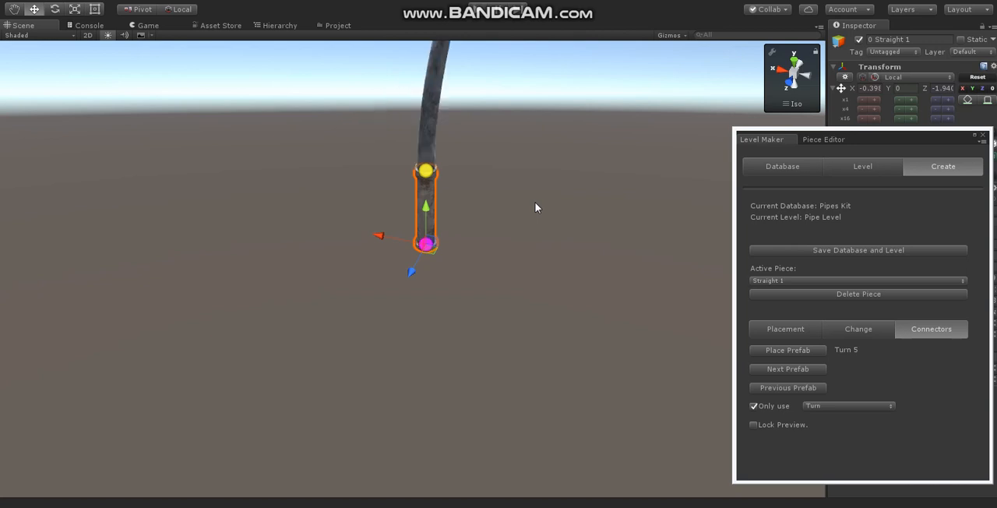
{"action": "key", "text": "n"}
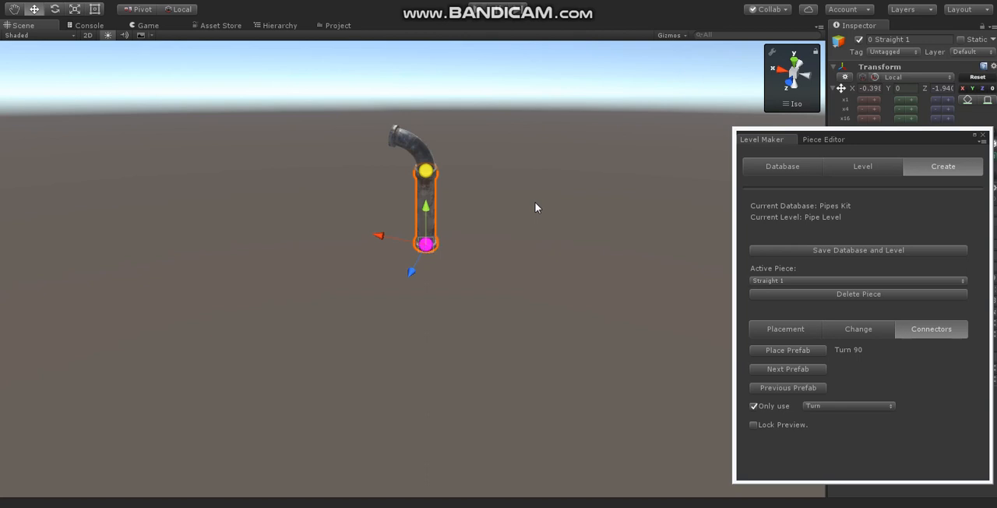
{"action": "left_click", "coordinate": [535, 204]}
{"action": "left_click", "coordinate": [536, 206]}
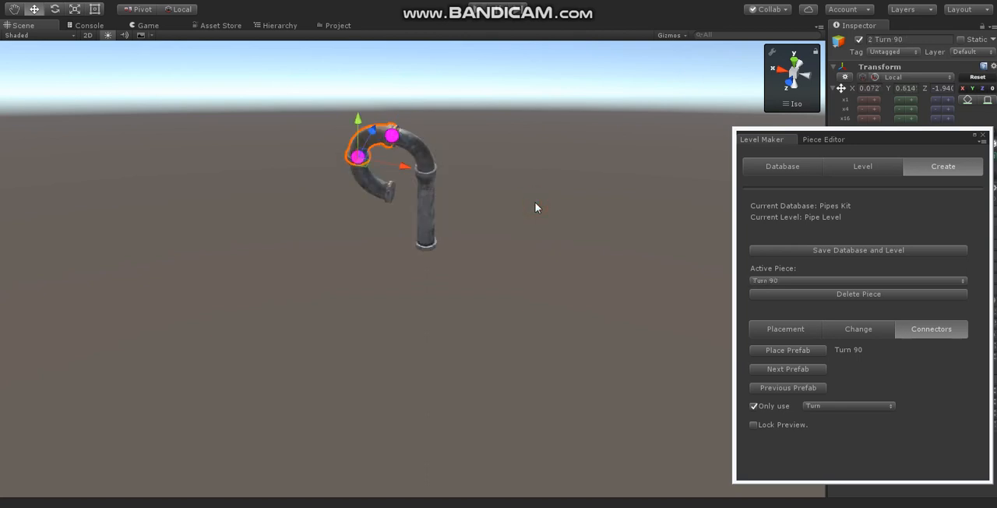
- Add two Straight 1 pieces from the Repeatable category, running down from the open end of the U-bend
{"action": "key", "text": "Down"}
{"action": "key", "text": "Right"}
{"action": "key", "text": "Right"}
{"action": "key", "text": "Right"}
{"action": "key", "text": "Right"}
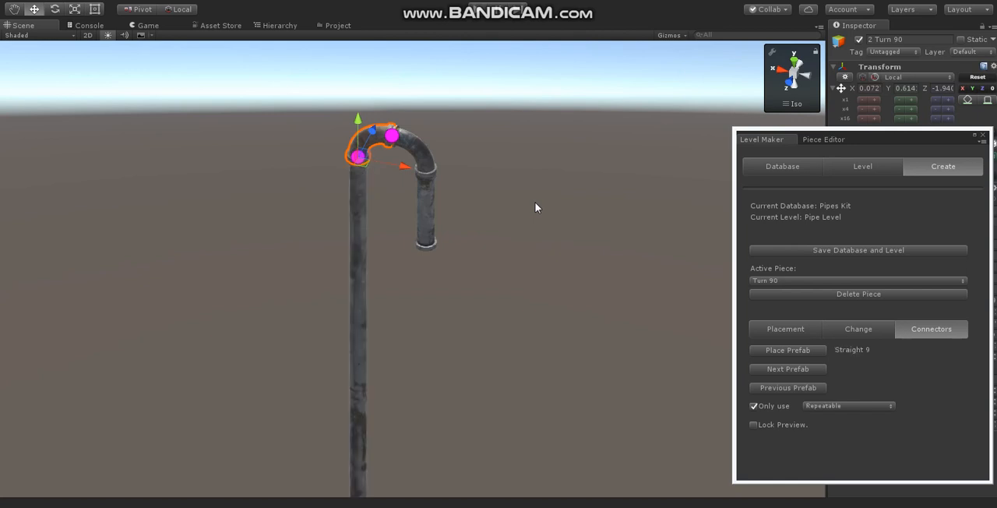
{"action": "key", "text": "Right"}
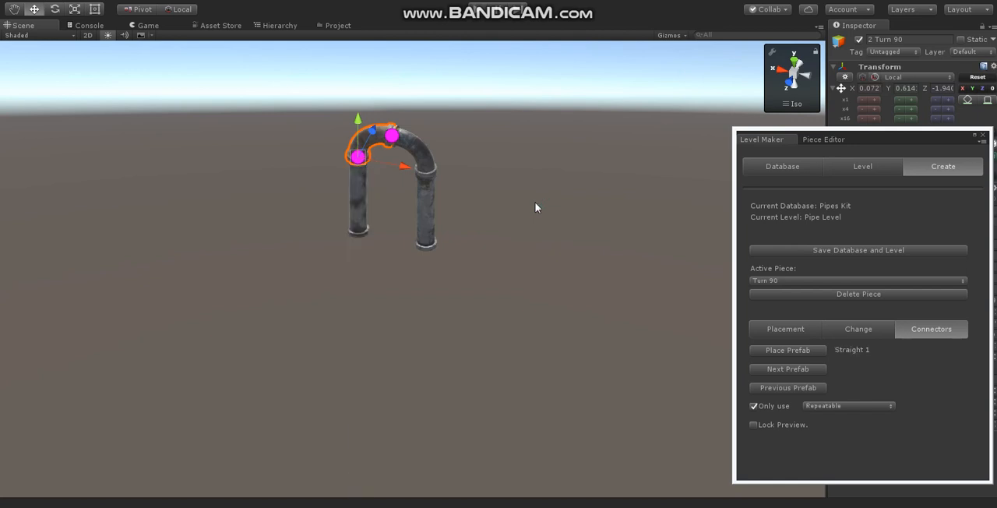
{"action": "left_click", "coordinate": [535, 205]}
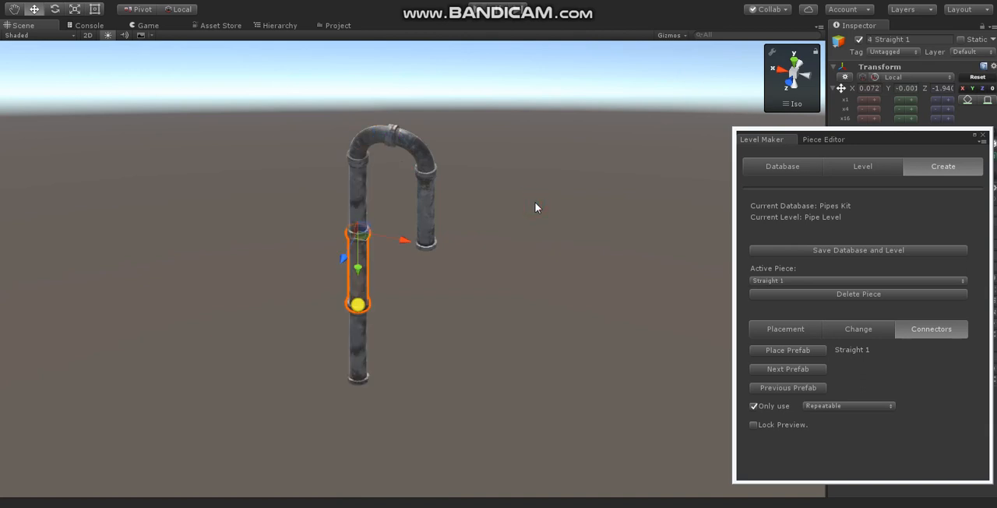
- Attach a Turn 90 piece to the lower end of the long vertical run, rotated perpendicular to the U-bend's plane
{"action": "key", "text": "Up"}
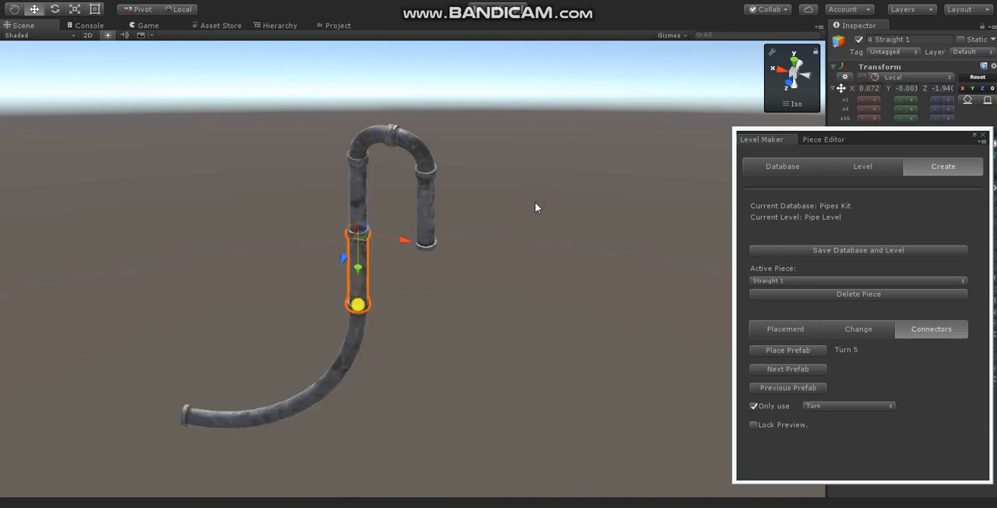
{"action": "key", "text": "Right"}
{"action": "key", "text": "Right"}
{"action": "key", "text": "Right"}
{"action": "key", "text": "Right"}
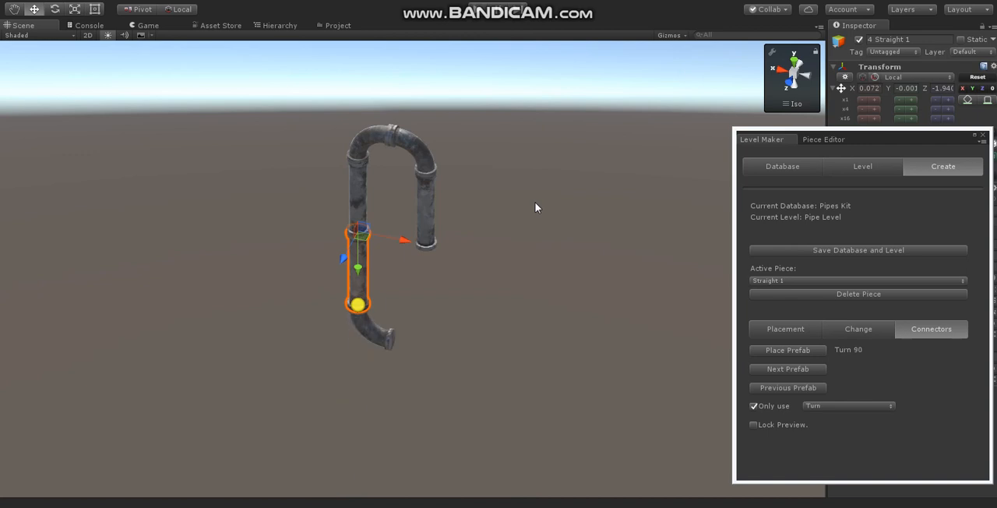
{"action": "key", "text": "Right"}
{"action": "key", "text": "Right"}
{"action": "key", "text": "Right"}
{"action": "left_click", "coordinate": [536, 203]}
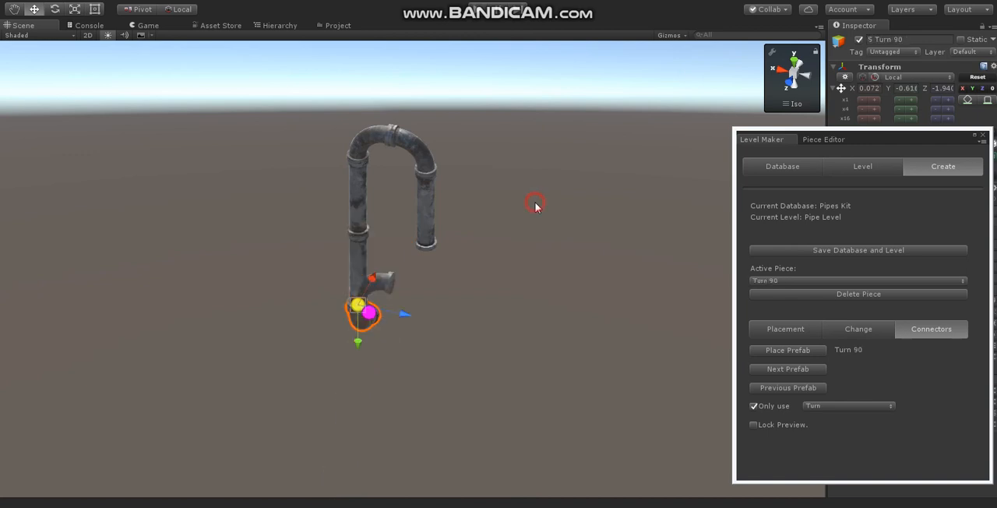
- Attach a Straight 9 piece from the Repeatable category to the open end of the lower Turn 90
{"action": "middle_click_drag", "start_coordinate": [575, 304], "coordinate": [521, 303]}
{"action": "right_click_drag", "start_coordinate": [520, 304], "coordinate": [412, 292]}
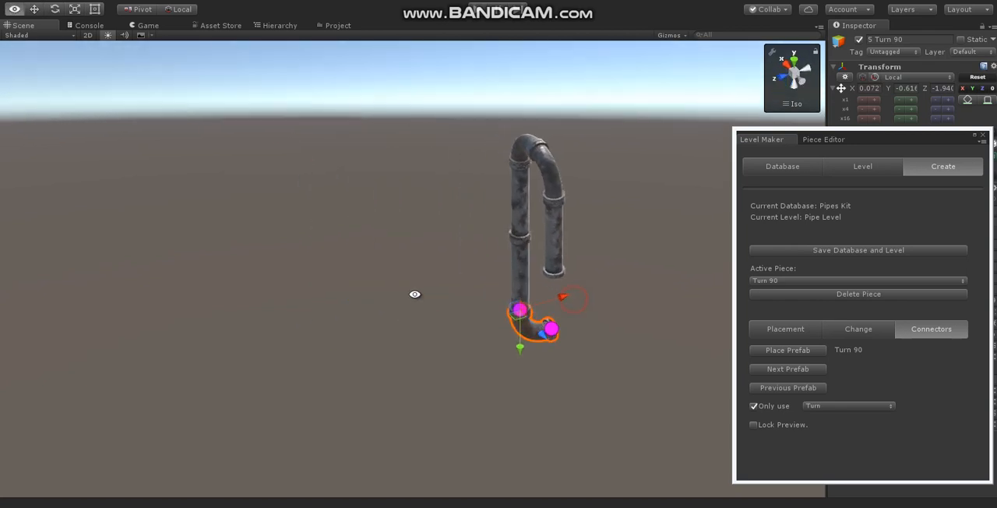
{"action": "key", "text": "Down"}
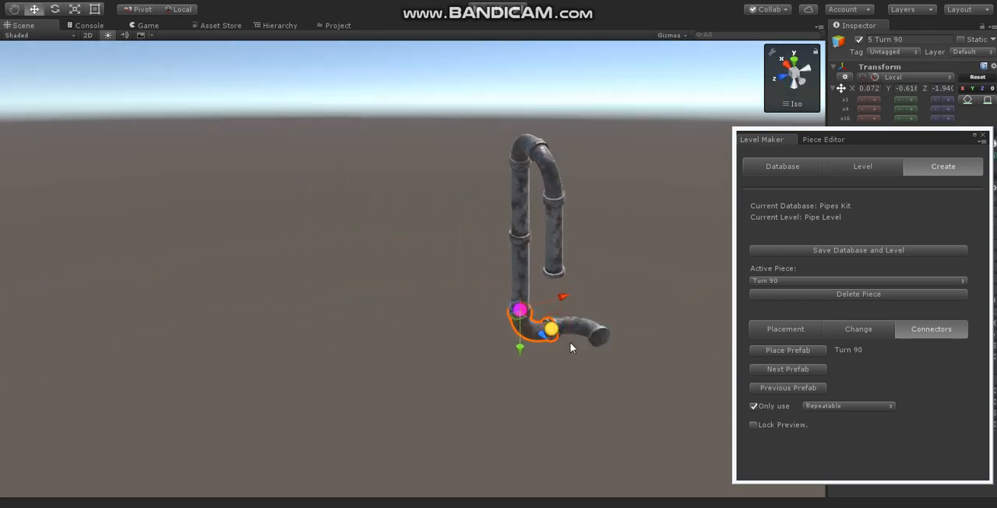
{"action": "key", "text": "Right"}
{"action": "key", "text": "Right"}
{"action": "key", "text": "Right"}
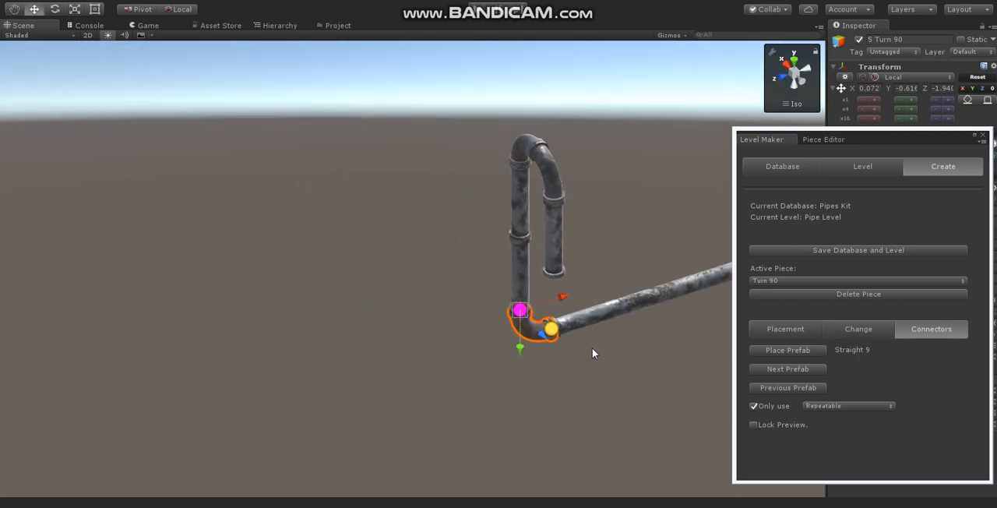
{"action": "key", "text": "Return"}
- Limit the prefabs to the Junction category and select the open lower connector of the first Straight 1 pipe
{"action": "middle_click_drag", "start_coordinate": [633, 370], "coordinate": [302, 370]}
{"action": "right_click_drag", "start_coordinate": [579, 307], "coordinate": [467, 340]}
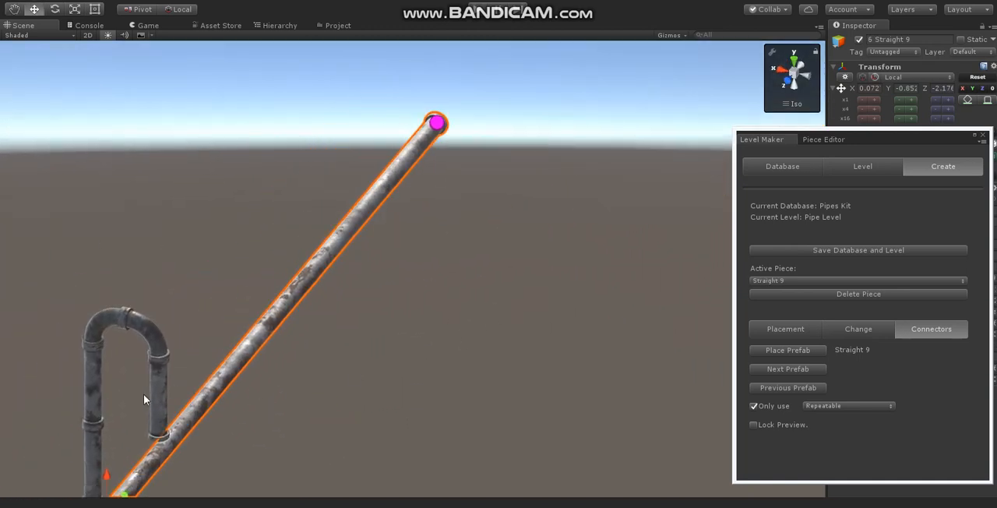
{"action": "left_click", "coordinate": [173, 442]}
{"action": "right_click_drag", "start_coordinate": [173, 443], "coordinate": [225, 399]}
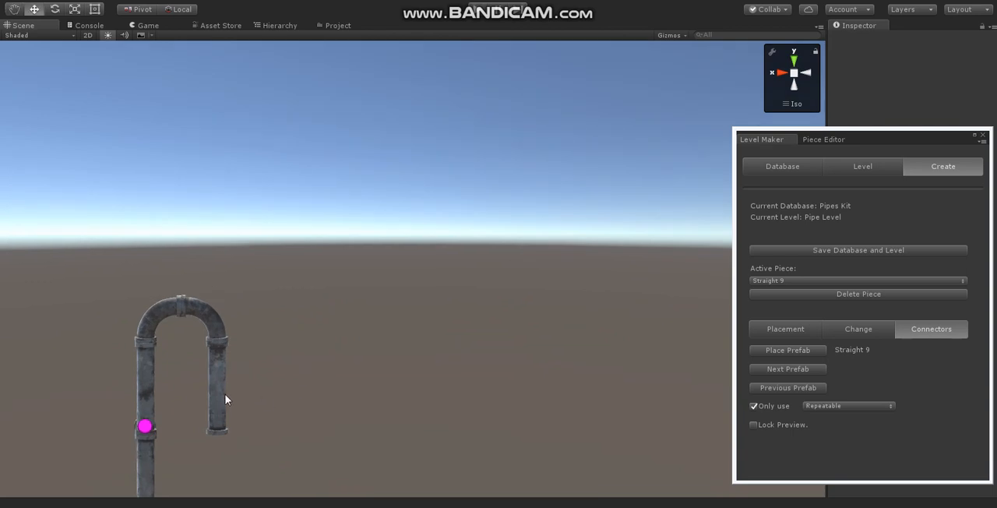
{"action": "left_click", "coordinate": [221, 398]}
{"action": "left_click", "coordinate": [424, 435]}
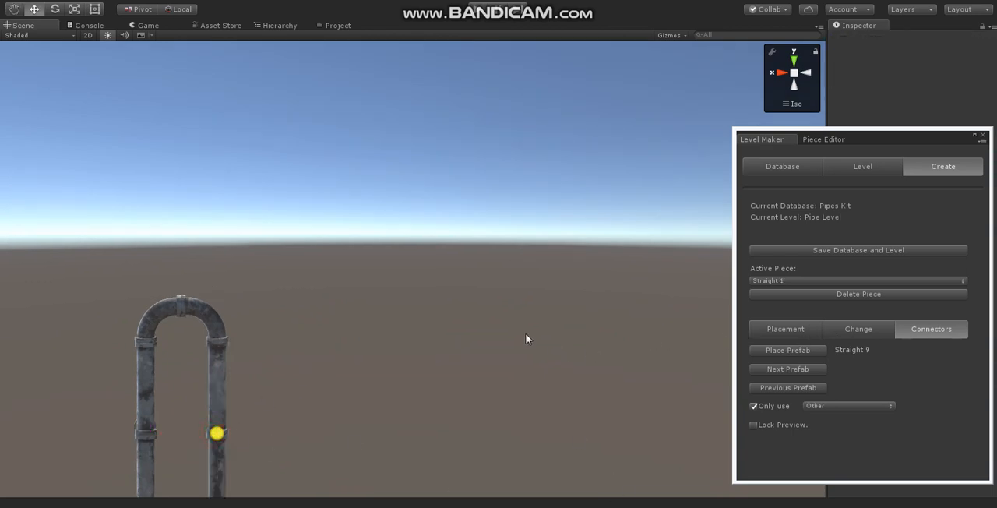
{"action": "middle_click_drag", "start_coordinate": [431, 399], "coordinate": [456, 291]}
{"action": "left_click", "coordinate": [828, 405]}
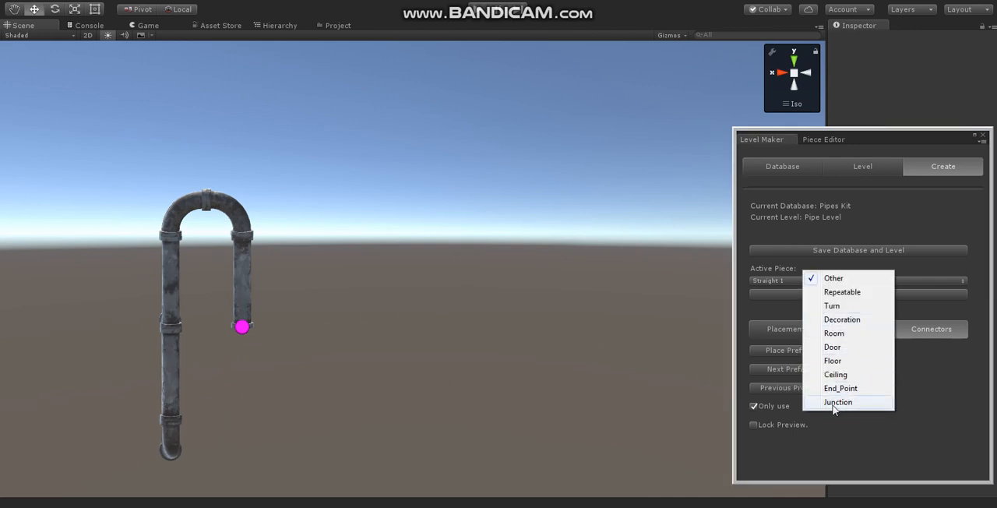
{"action": "left_click", "coordinate": [838, 402]}
{"action": "left_click", "coordinate": [242, 328]}
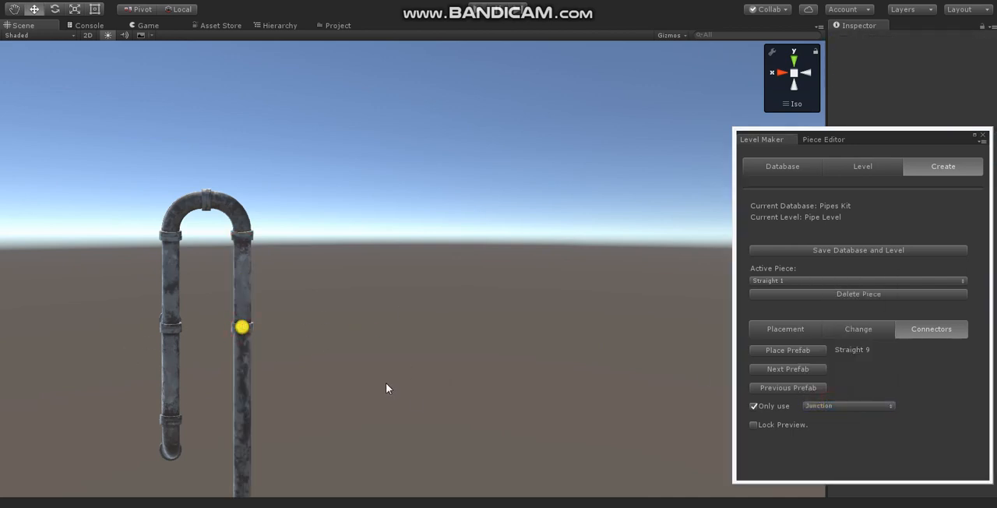
- Preview the Junction 3-way at the first Straight 1 pipe's lower connector and lock the preview
{"action": "mouse_move", "coordinate": [386, 383]}
{"action": "left_mouse_down", "text": "alt"}
{"action": "mouse_move", "coordinate": [341, 403]}
{"action": "mouse_move", "coordinate": [411, 403]}
{"action": "mouse_move", "coordinate": [383, 374]}
{"action": "left_mouse_up", "text": "alt"}
{"action": "left_click", "coordinate": [352, 351]}
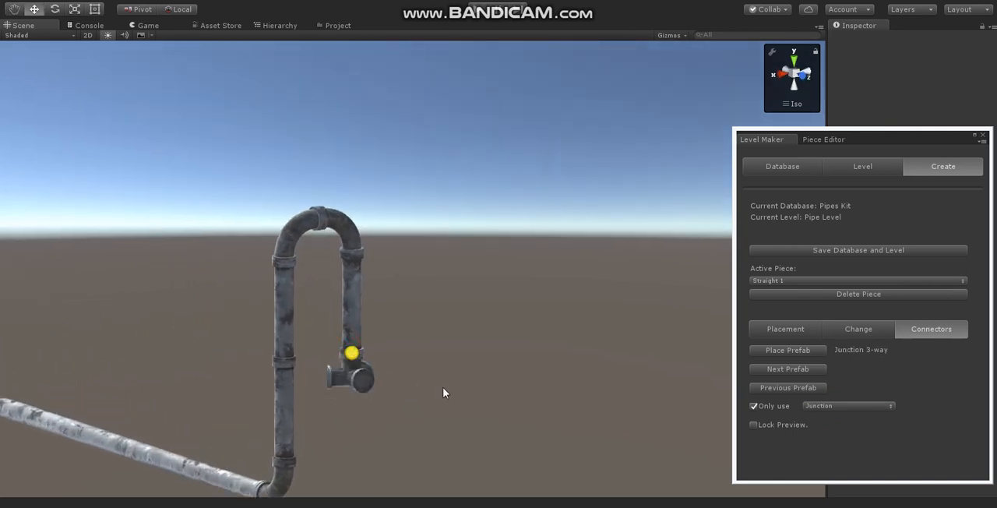
{"action": "left_click_drag", "start_coordinate": [420, 407], "coordinate": [572, 376], "text": "alt"}
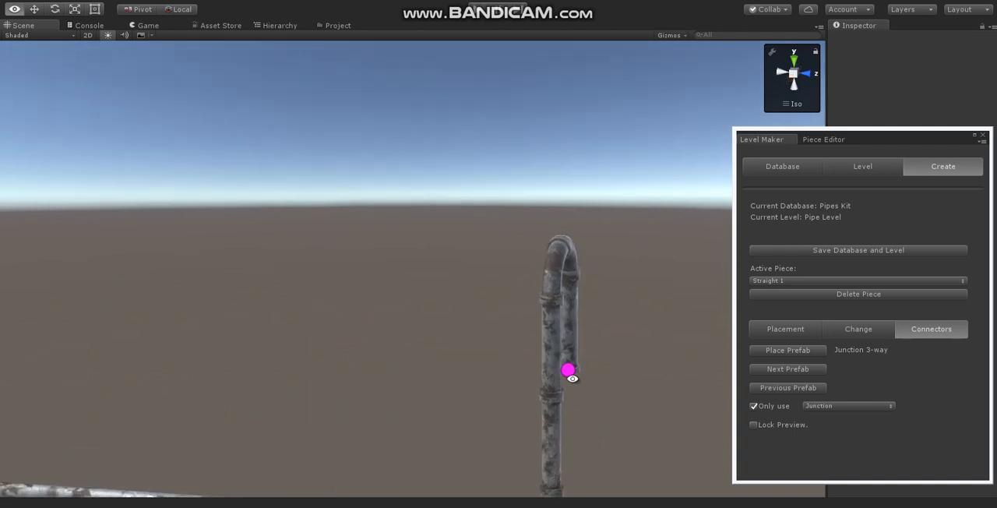
{"action": "left_click_drag", "start_coordinate": [630, 413], "coordinate": [500, 421], "text": "alt"}
{"action": "left_click", "coordinate": [427, 398]}
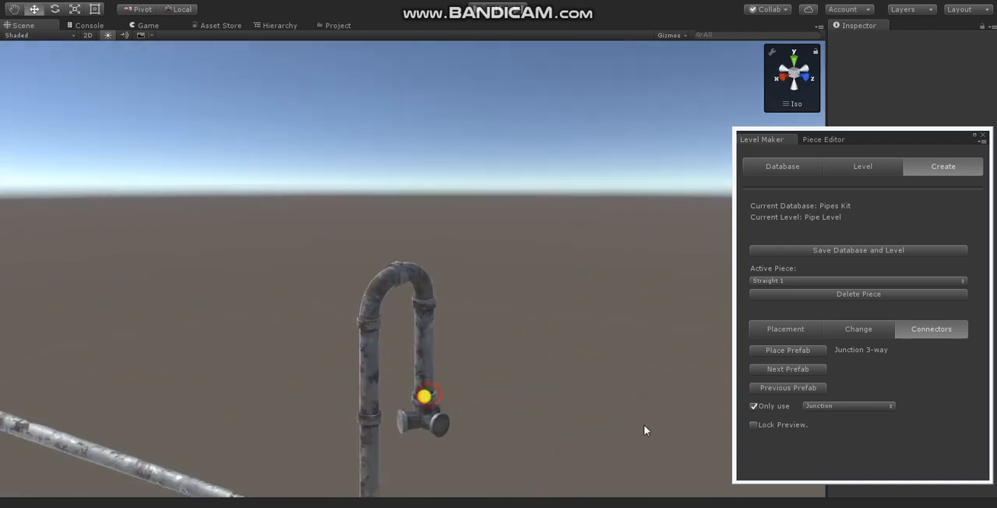
{"action": "left_click", "coordinate": [749, 426]}
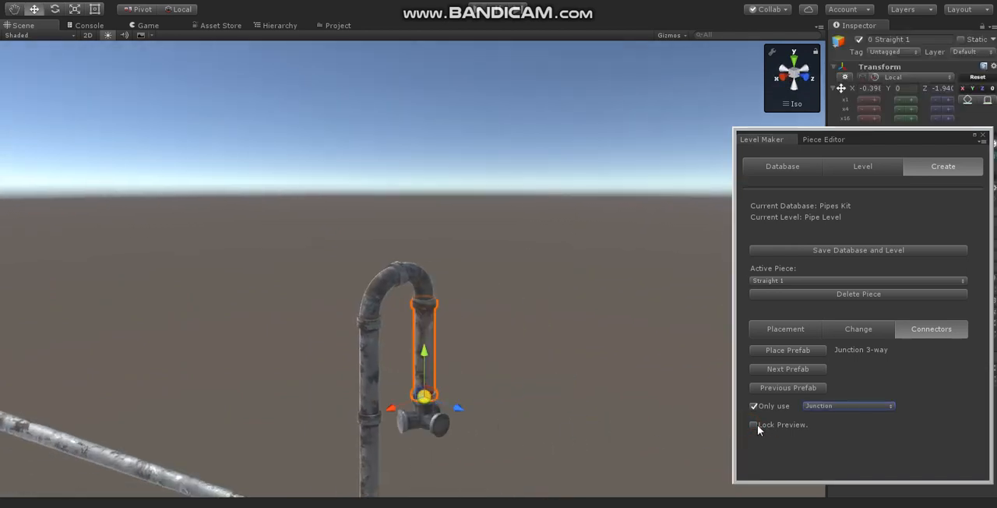
{"action": "left_click", "coordinate": [756, 426]}
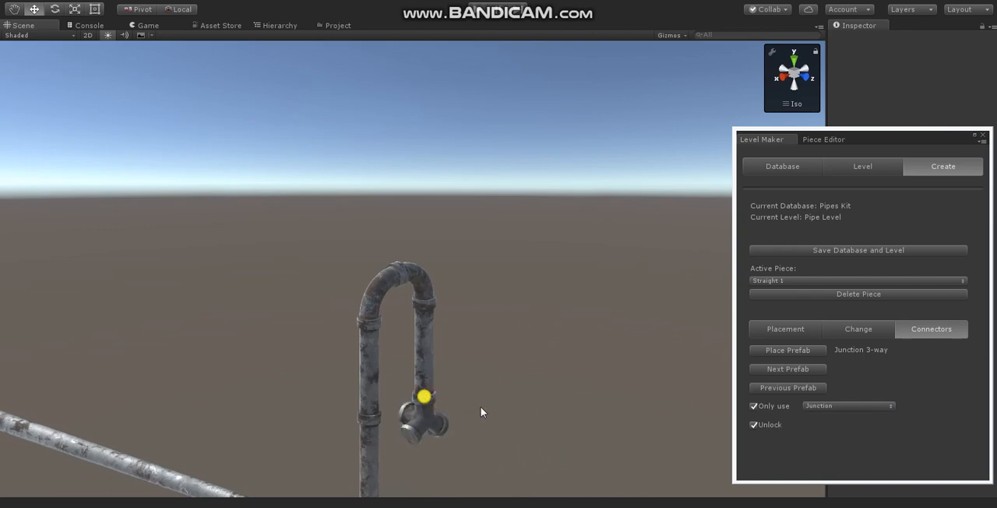
- Compare the junction prefabs and their rotations, then place the Junction 3-way on the first Straight 1 pipe's lower end
{"action": "key", "text": "Right"}
{"action": "key", "text": "Up"}
{"action": "key", "text": "Up"}
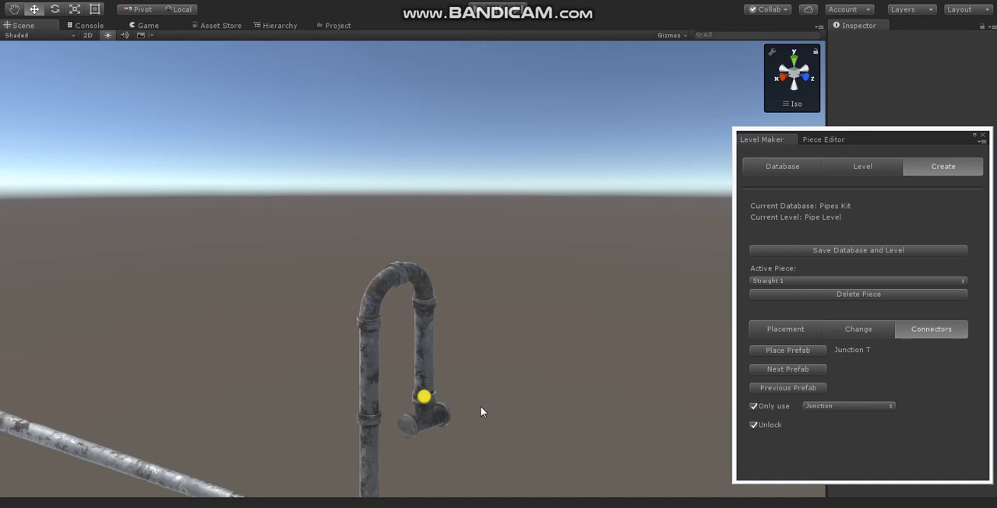
{"action": "key", "text": "Up"}
{"action": "key", "text": "Up"}
{"action": "key", "text": "Right"}
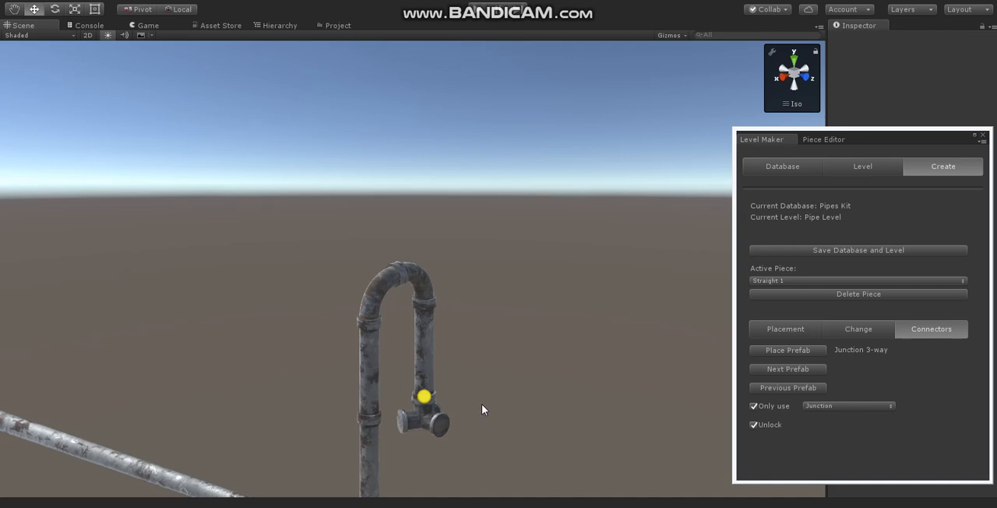
{"action": "left_click", "coordinate": [481, 404]}
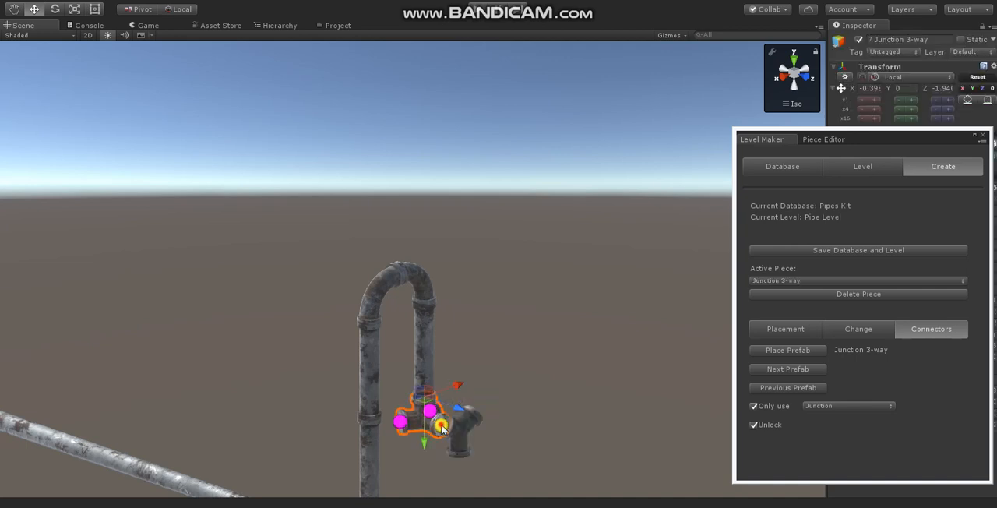
- Attach a Straight 9 piece from the Repeatable category to one open side connector of the Junction 3-way
{"action": "key", "text": "Down"}
{"action": "key", "text": "Right"}
{"action": "key", "text": "Right"}
{"action": "key", "text": "Right"}
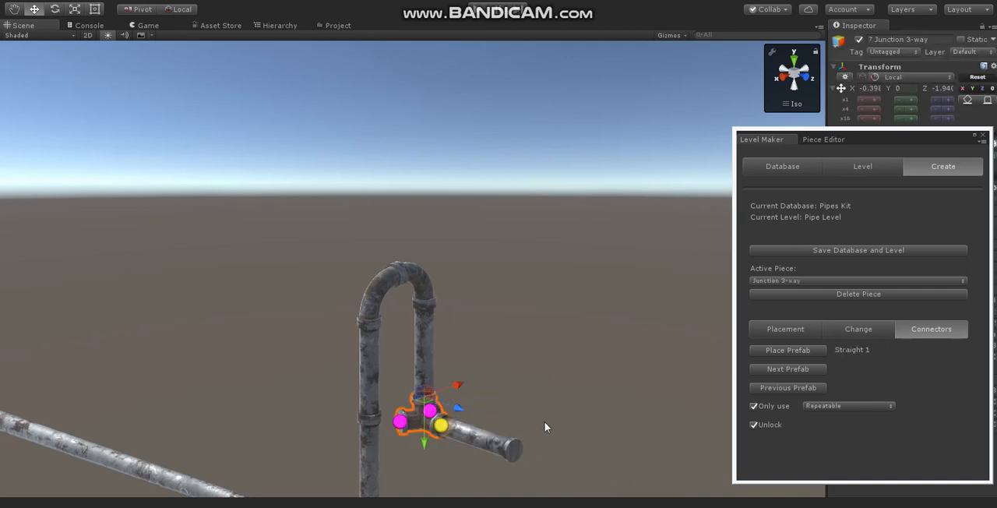
{"action": "left_click", "coordinate": [545, 427]}
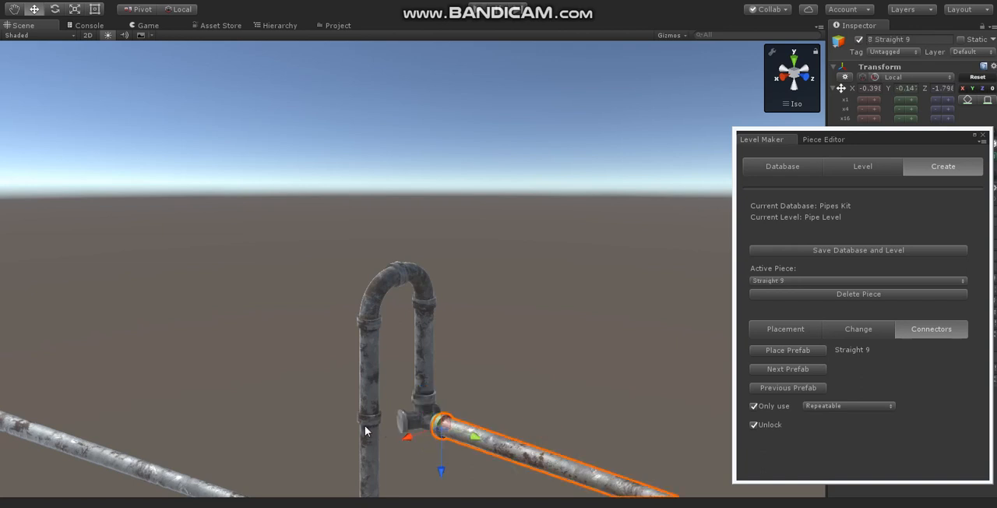
- Attach a Straight 9 piece to each of the two remaining open connectors of the Junction 3-way
{"action": "left_click", "coordinate": [399, 422]}
{"action": "left_click", "coordinate": [545, 399]}
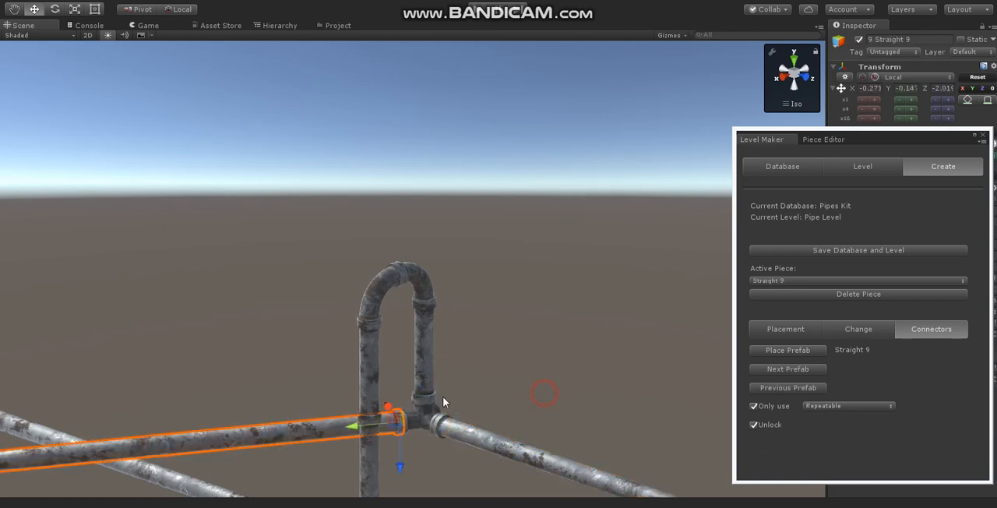
{"action": "left_click", "coordinate": [430, 410]}
{"action": "left_click", "coordinate": [558, 403]}
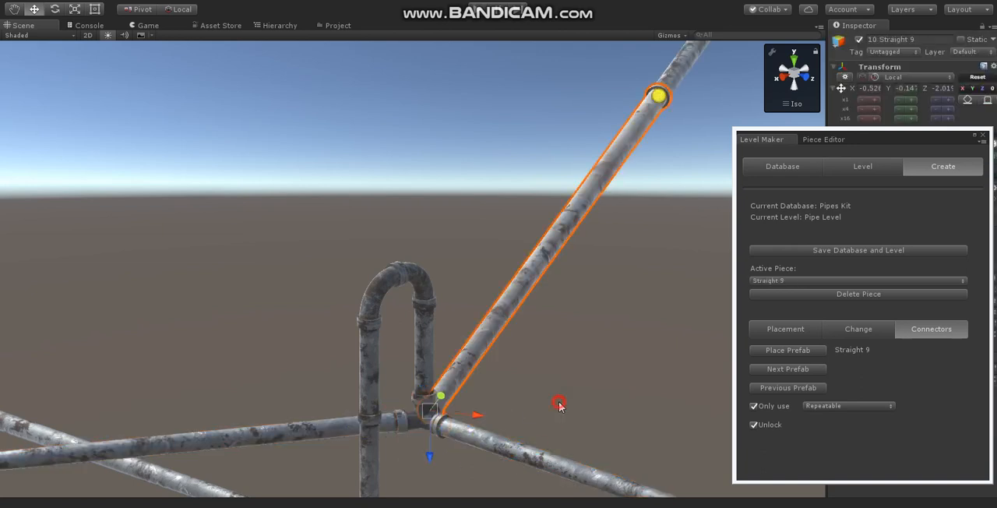
- Unlock the prefab preview at the end of the last placed Straight 9 pipe
{"action": "left_click", "coordinate": [645, 371]}
{"action": "scroll", "coordinate": [646, 372], "scroll_direction": "down", "scroll_amount": 5}
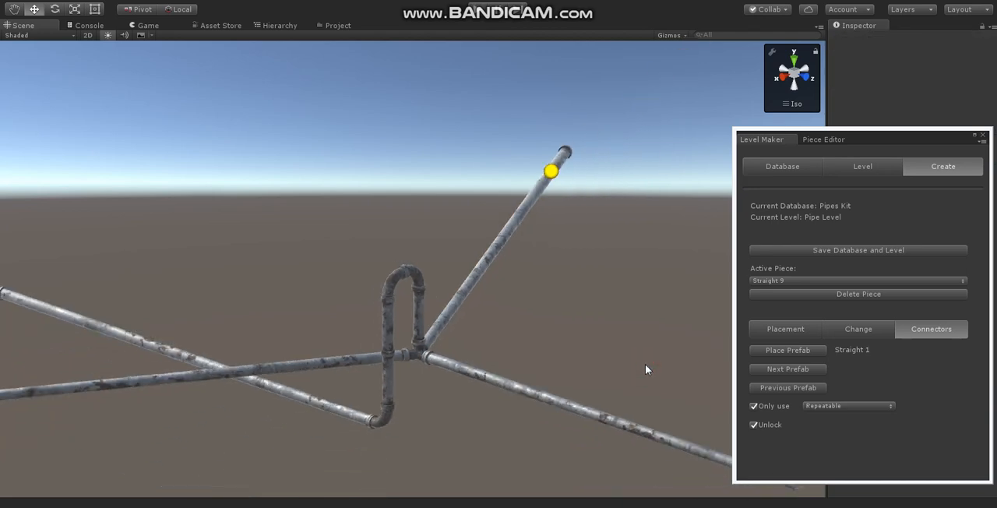
{"action": "left_click", "coordinate": [754, 425]}
{"action": "scroll", "coordinate": [424, 401], "scroll_direction": "down", "scroll_amount": 2}
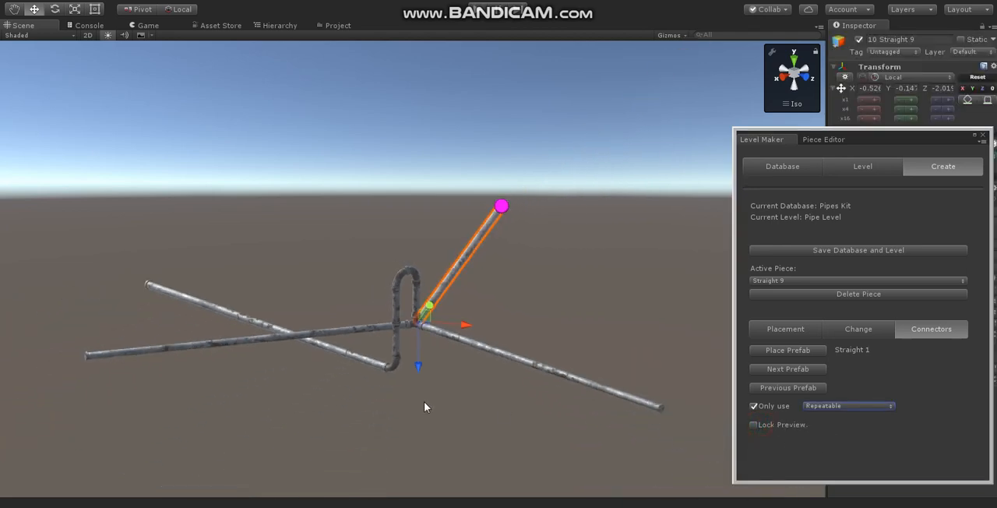
- Attach two Turn 5 pieces from the Turn category in sequence to the open end of the front Straight 9 pipe
{"action": "left_click", "coordinate": [424, 403]}
{"action": "left_click_drag", "start_coordinate": [312, 425], "coordinate": [602, 380], "text": "alt"}
{"action": "scroll", "coordinate": [604, 379], "scroll_direction": "up", "scroll_amount": 8}
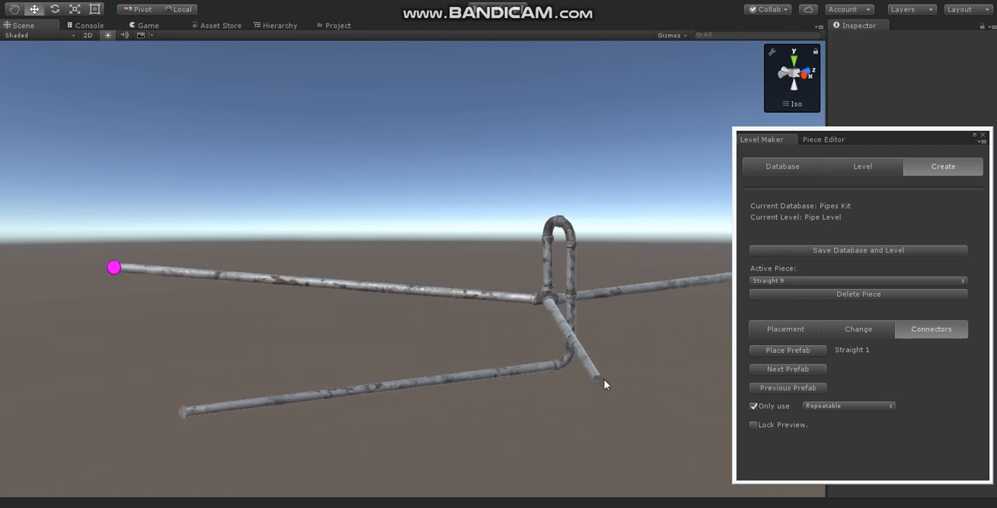
{"action": "middle_click_drag", "start_coordinate": [601, 344], "coordinate": [379, 405]}
{"action": "left_click_drag", "start_coordinate": [379, 409], "coordinate": [270, 354], "text": "alt"}
{"action": "left_click", "coordinate": [415, 413]}
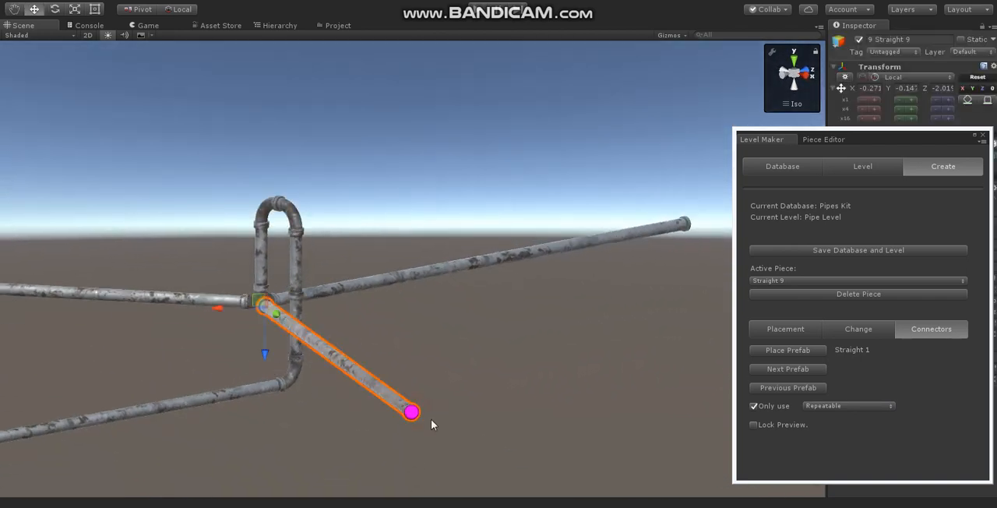
{"action": "key", "text": "2"}
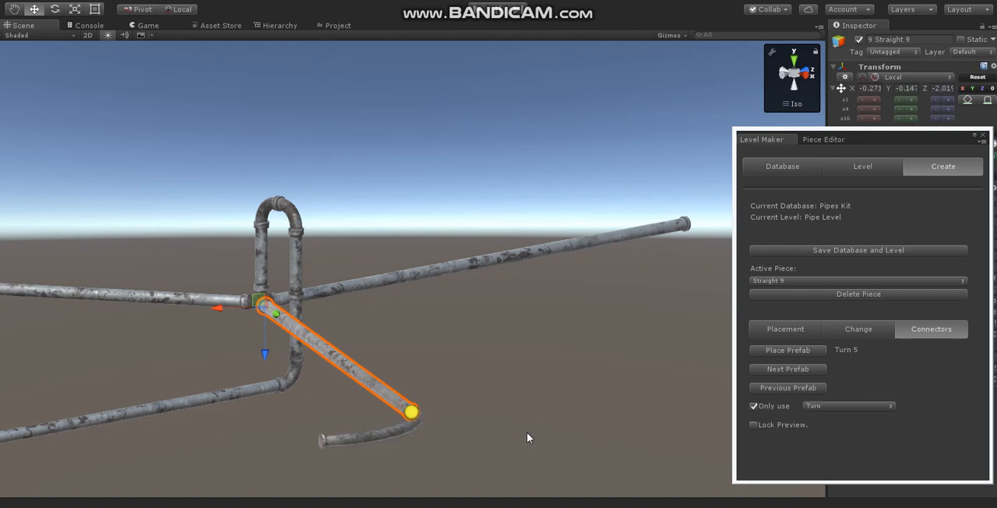
{"action": "left_click", "coordinate": [527, 433]}
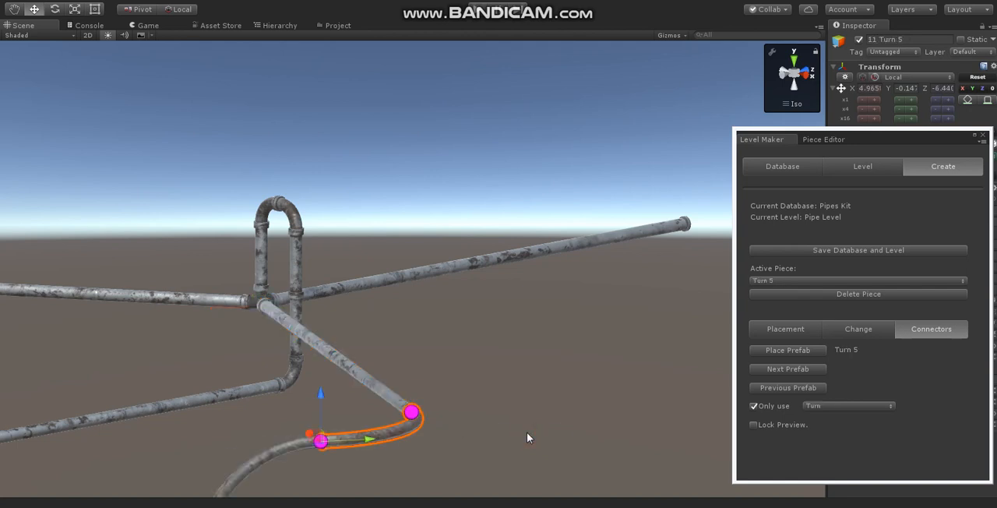
{"action": "left_click", "coordinate": [527, 433]}
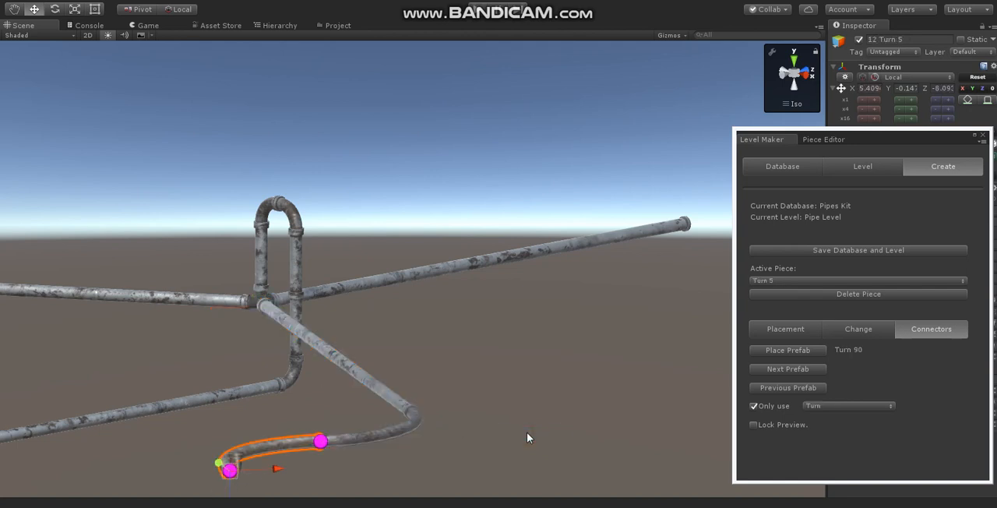
- Extend the pipe run from the last Turn 5 with five consecutive Turn 90 pieces in varying orientations
{"action": "left_click", "coordinate": [526, 435]}
{"action": "left_click", "coordinate": [527, 434]}
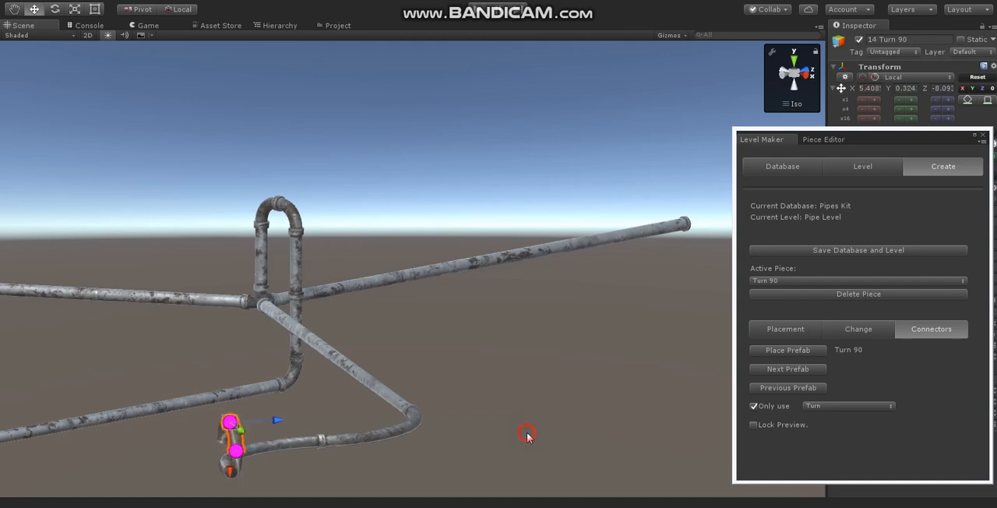
{"action": "left_click", "coordinate": [527, 435]}
{"action": "left_click", "coordinate": [527, 435]}
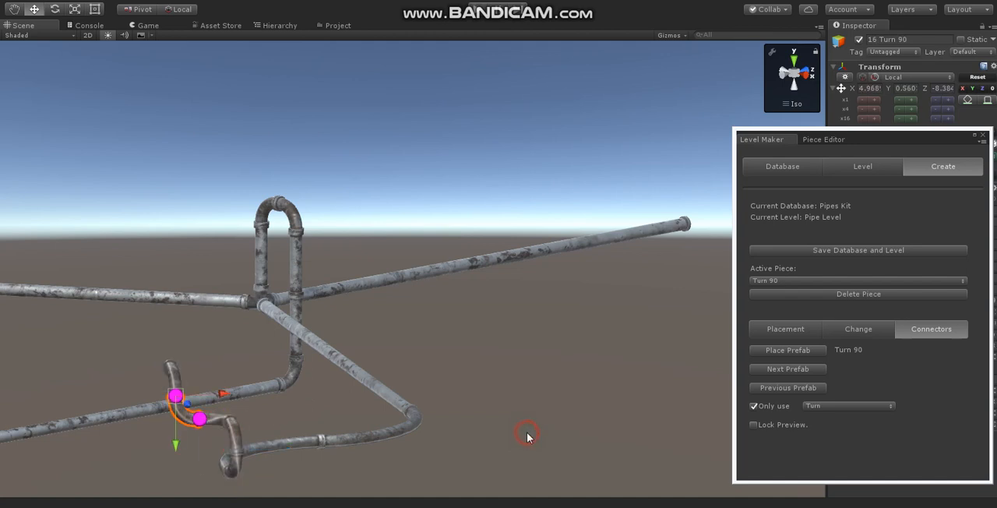
{"action": "left_click", "coordinate": [526, 435]}
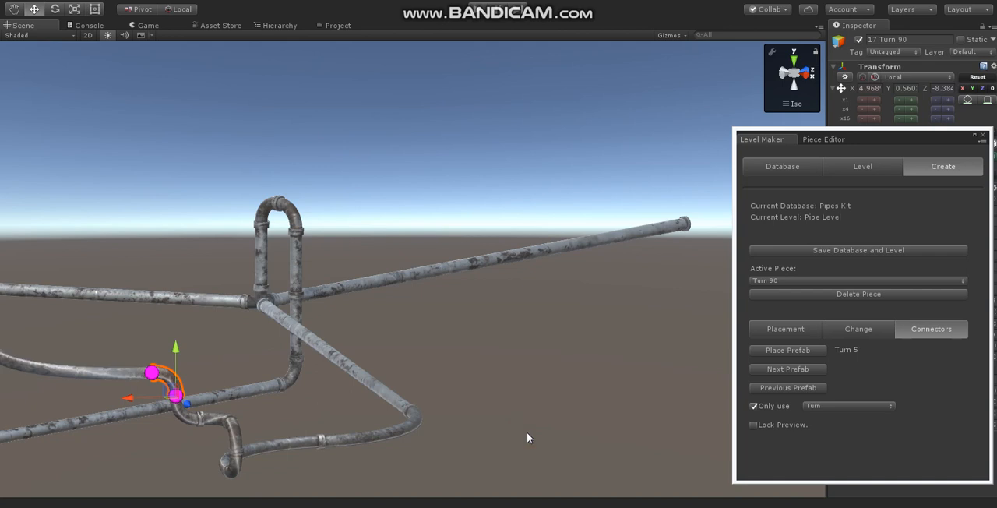
- Continue the run from the last Turn 90 with three consecutive Turn 5 pieces
{"action": "left_click", "coordinate": [527, 435]}
{"action": "left_click", "coordinate": [527, 435]}
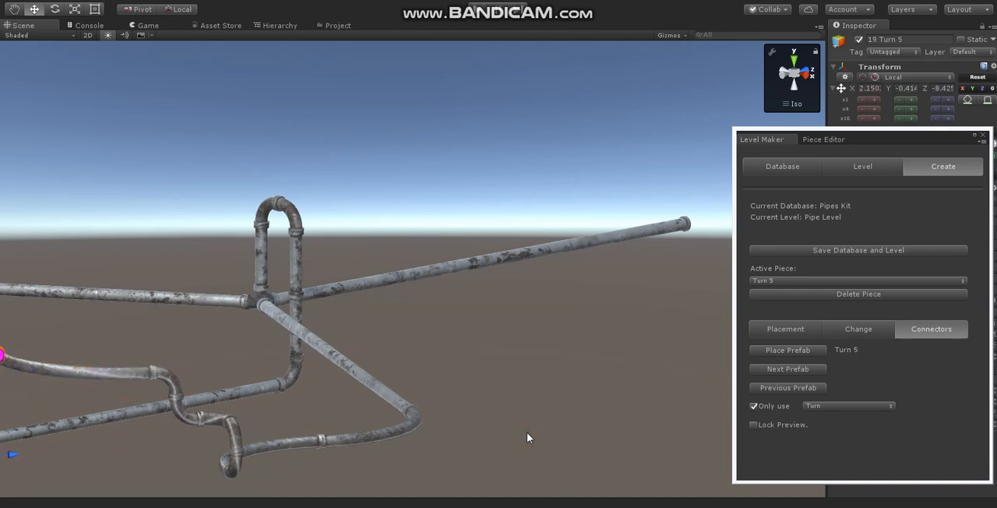
{"action": "left_click", "coordinate": [527, 436]}
{"action": "left_click_drag", "start_coordinate": [511, 424], "coordinate": [683, 306], "text": "alt"}
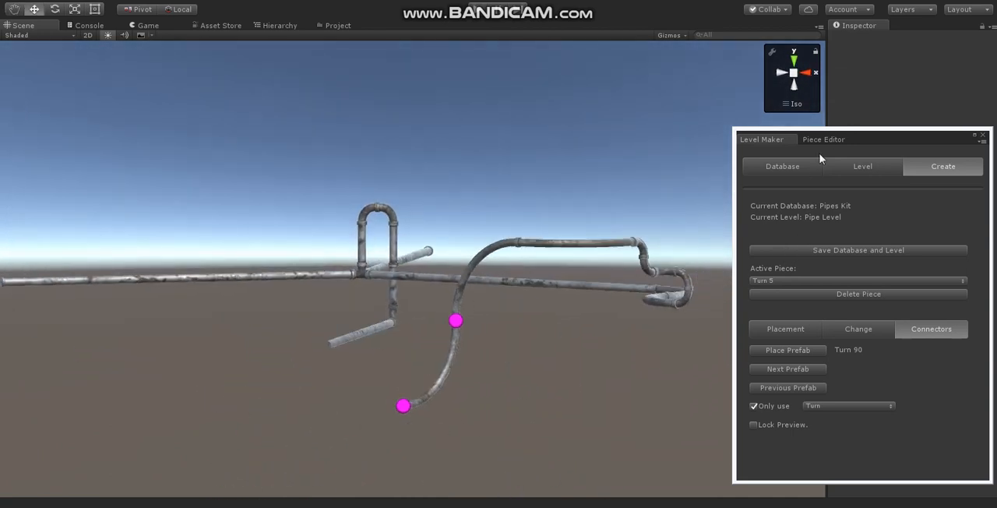
- Load the Turn 90 piece in the Piece Editor and examine the position and axis directions of its two connectors
{"action": "left_click", "coordinate": [825, 139]}
{"action": "left_click", "coordinate": [796, 192]}
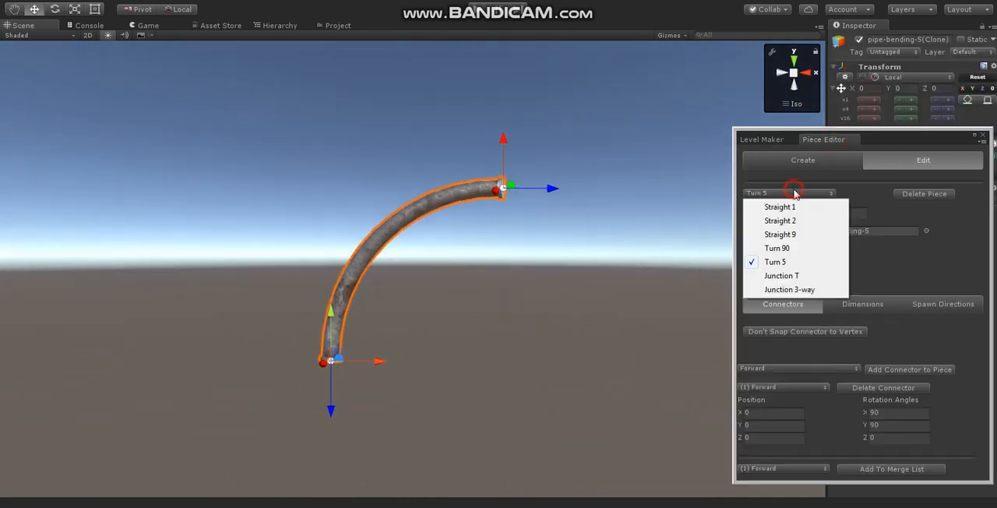
{"action": "left_click", "coordinate": [785, 247]}
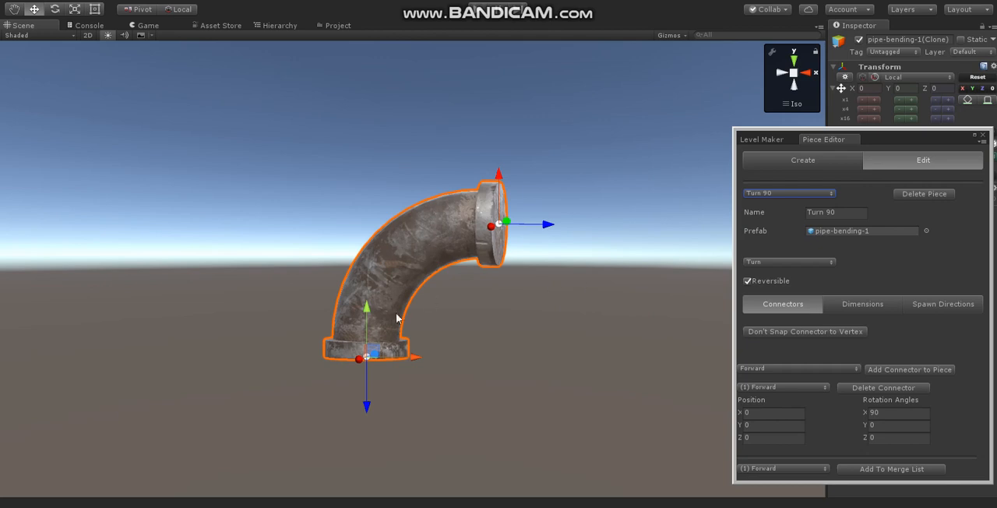
{"action": "left_click_drag", "start_coordinate": [592, 343], "coordinate": [384, 361], "text": "alt"}
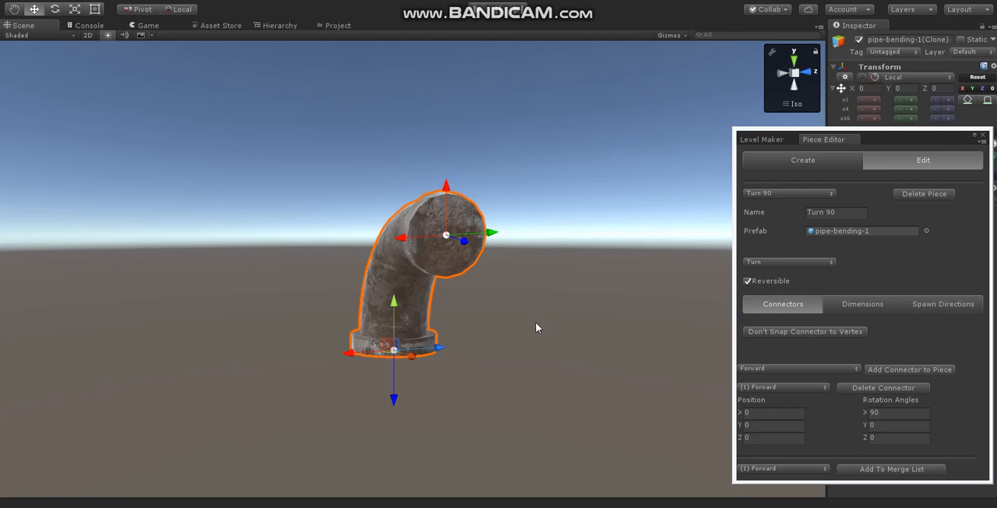
{"action": "left_click", "coordinate": [484, 270]}
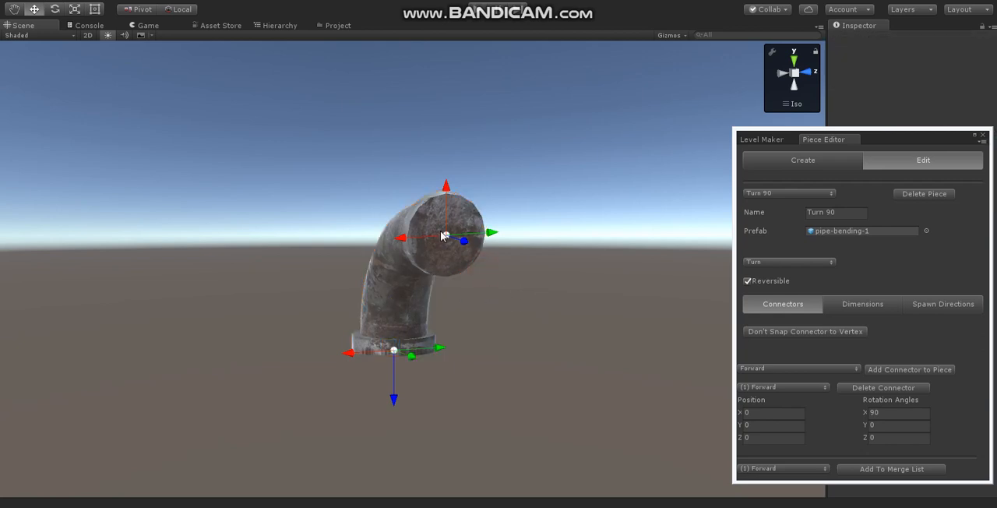
{"action": "left_click", "coordinate": [446, 234]}
{"action": "left_click", "coordinate": [394, 351]}
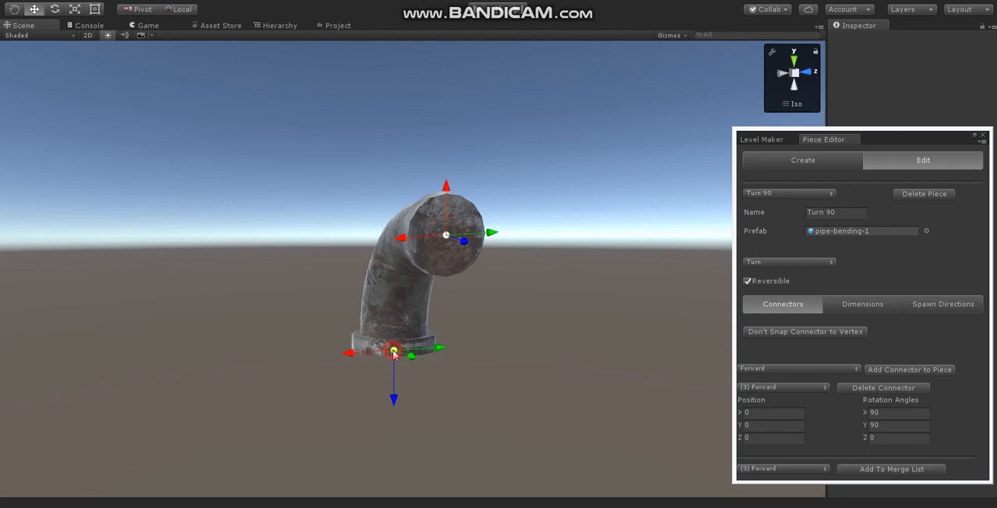
- Return to the pipe level in the Level Maker and preview a Turn 90 on the lower connector of the upright loop's upper Turn 90
{"action": "left_click", "coordinate": [768, 140]}
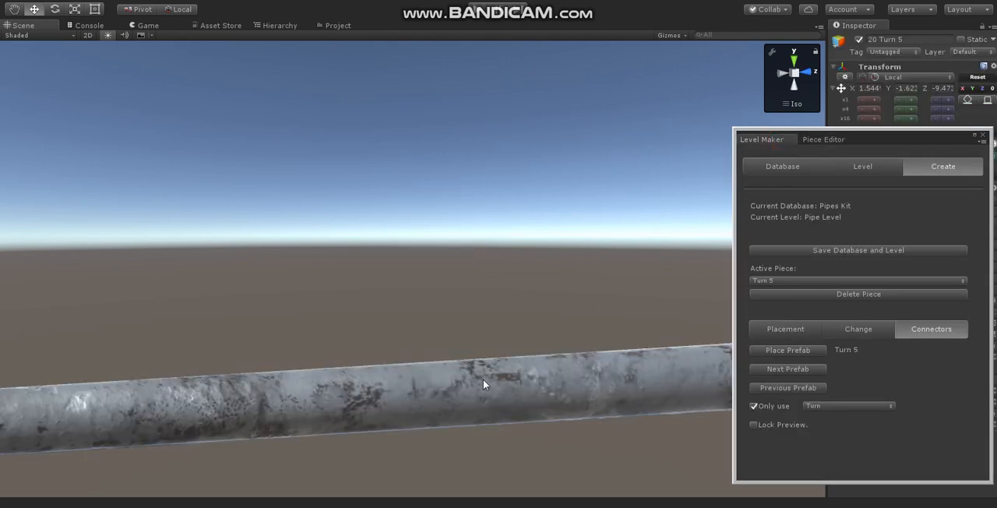
{"action": "scroll", "coordinate": [472, 424], "scroll_direction": "down", "scroll_amount": 12}
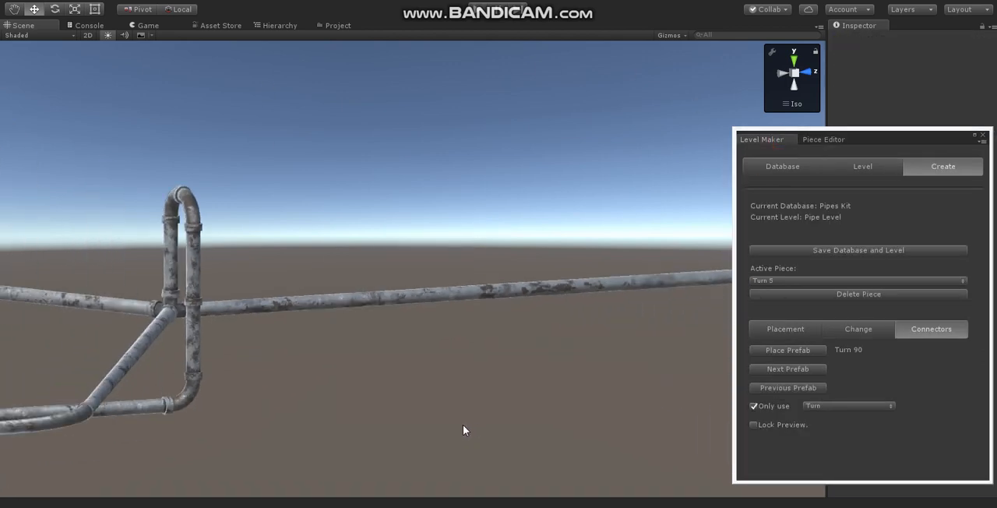
{"action": "left_click_drag", "start_coordinate": [386, 423], "coordinate": [526, 450], "text": "alt"}
{"action": "left_click", "coordinate": [298, 254]}
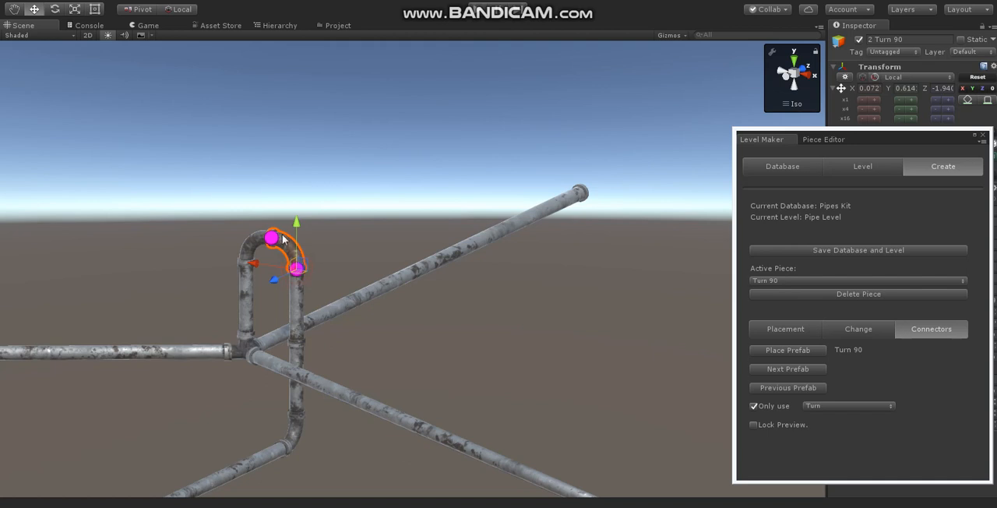
{"action": "left_click", "coordinate": [297, 270]}
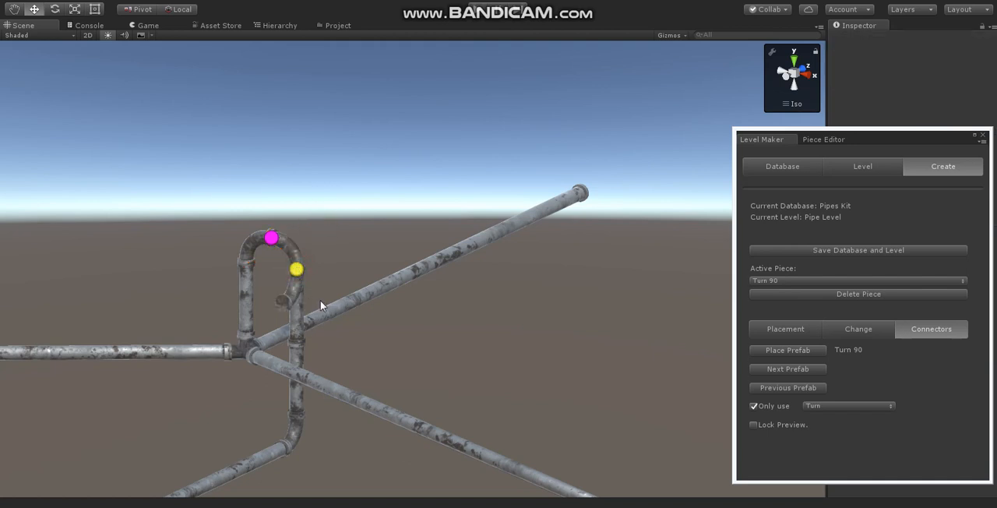
- Examine the two connectors of the loop's Turn 90 from several angles and switch the preview at its lower connector to Turn 5
{"action": "left_click_drag", "start_coordinate": [482, 361], "coordinate": [326, 360], "text": "alt"}
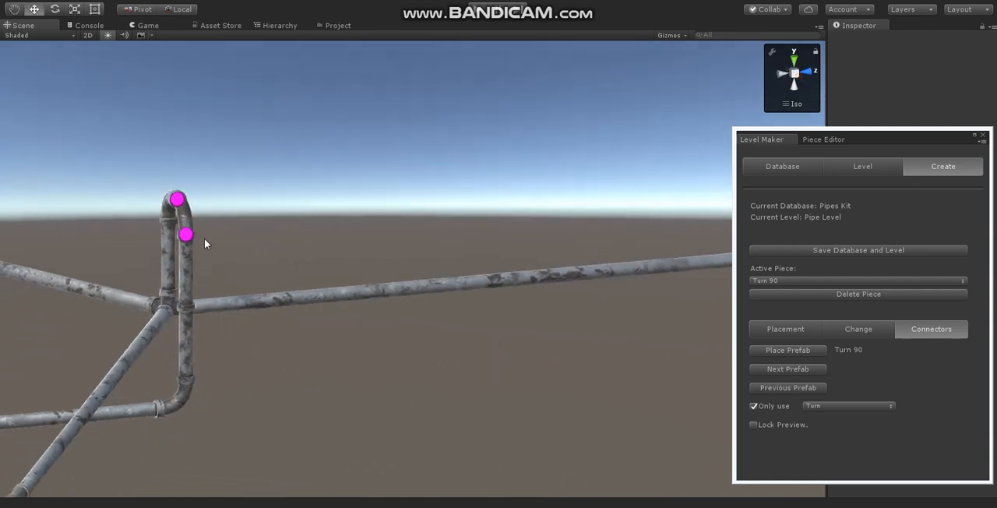
{"action": "left_click_drag", "start_coordinate": [257, 378], "coordinate": [348, 354], "text": "alt"}
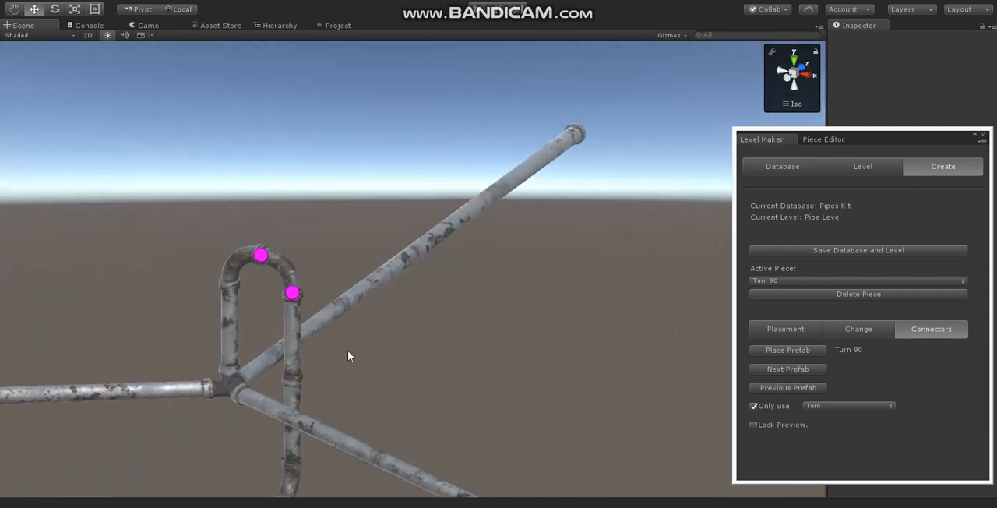
{"action": "left_click", "coordinate": [296, 294]}
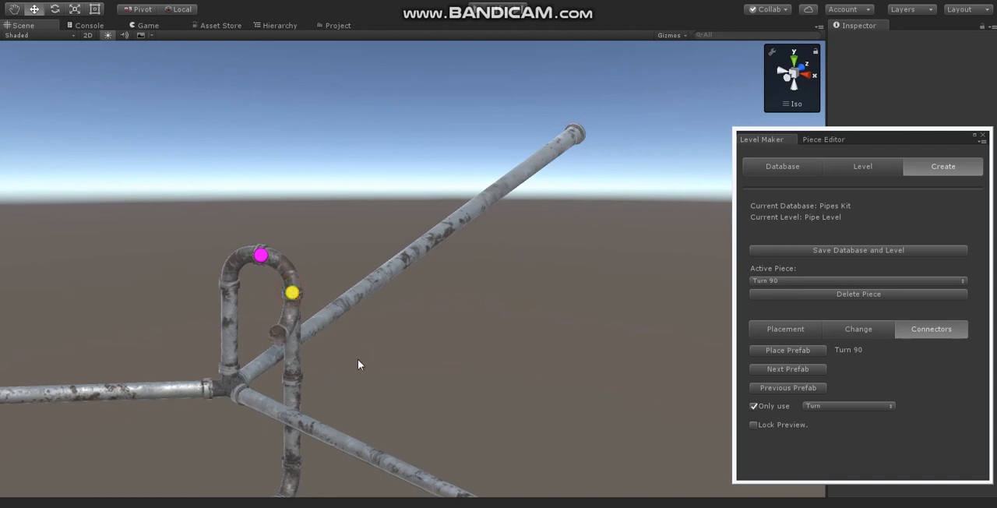
{"action": "key", "text": "n"}
{"action": "left_click", "coordinate": [459, 369]}
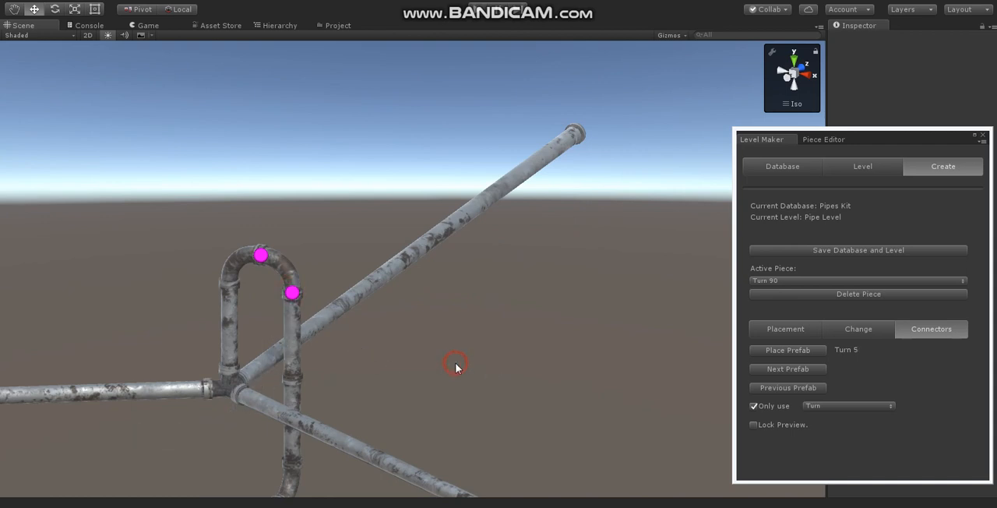